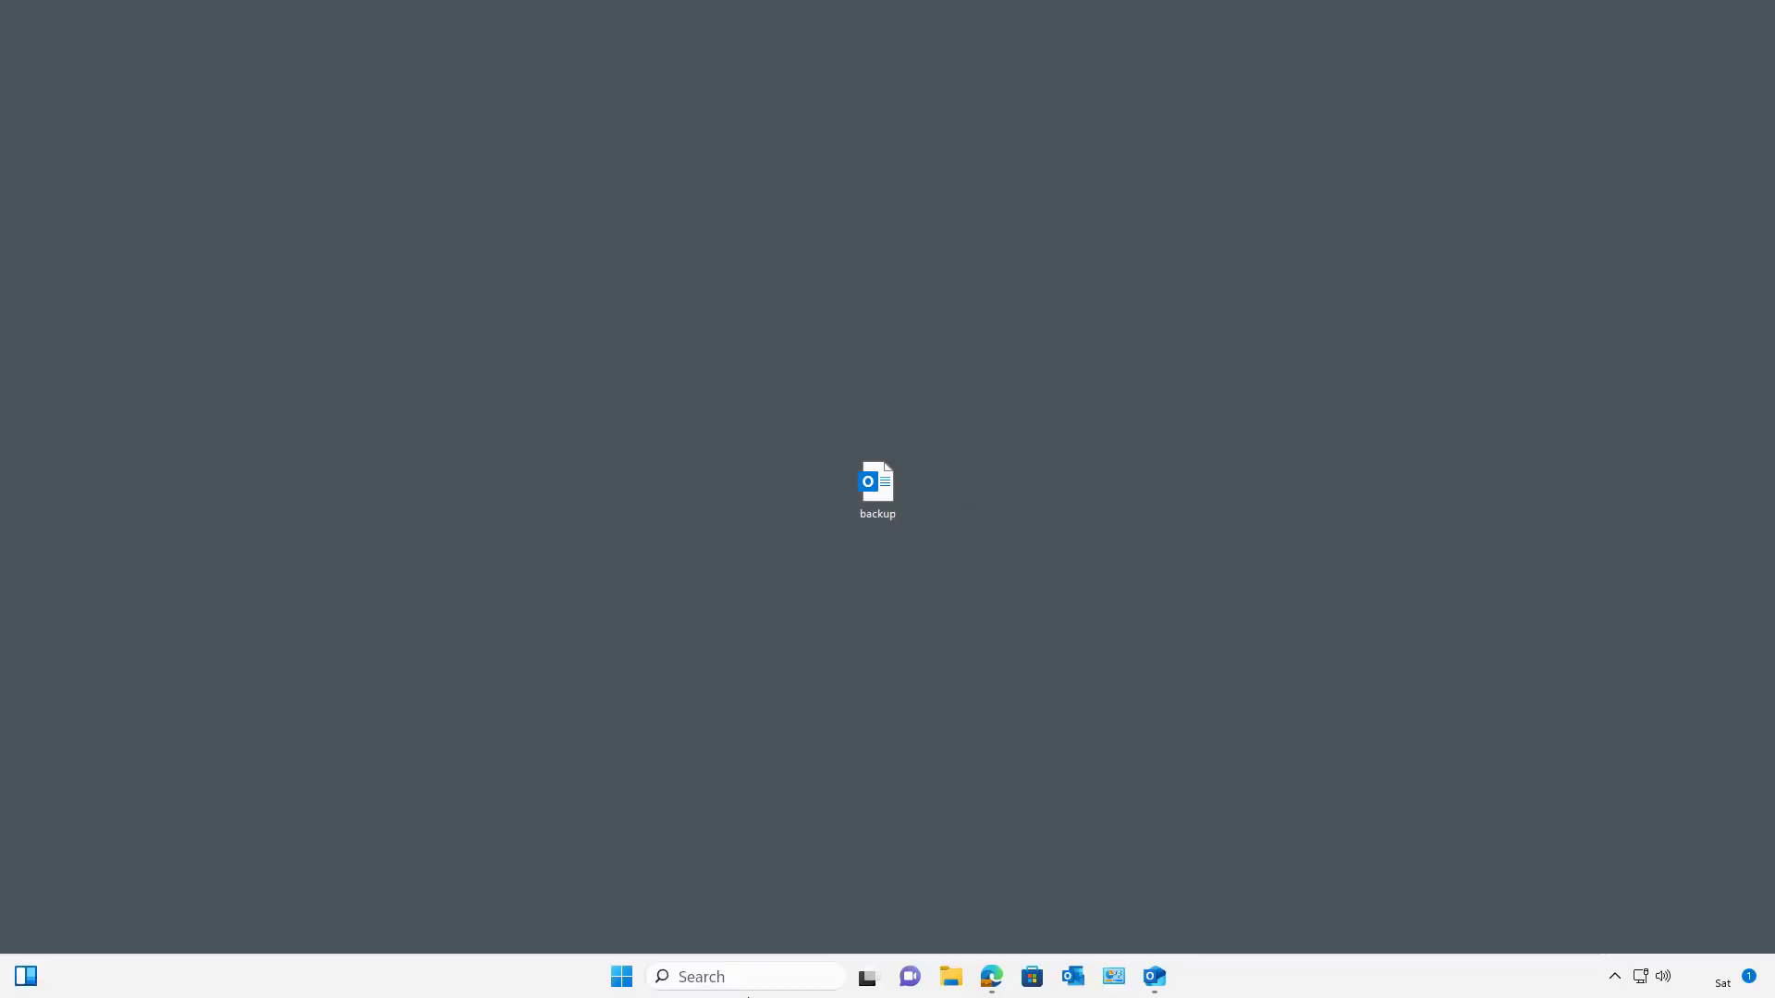
- Open Outlook settings to the General > Outlook Data Files page
click(1159, 982)
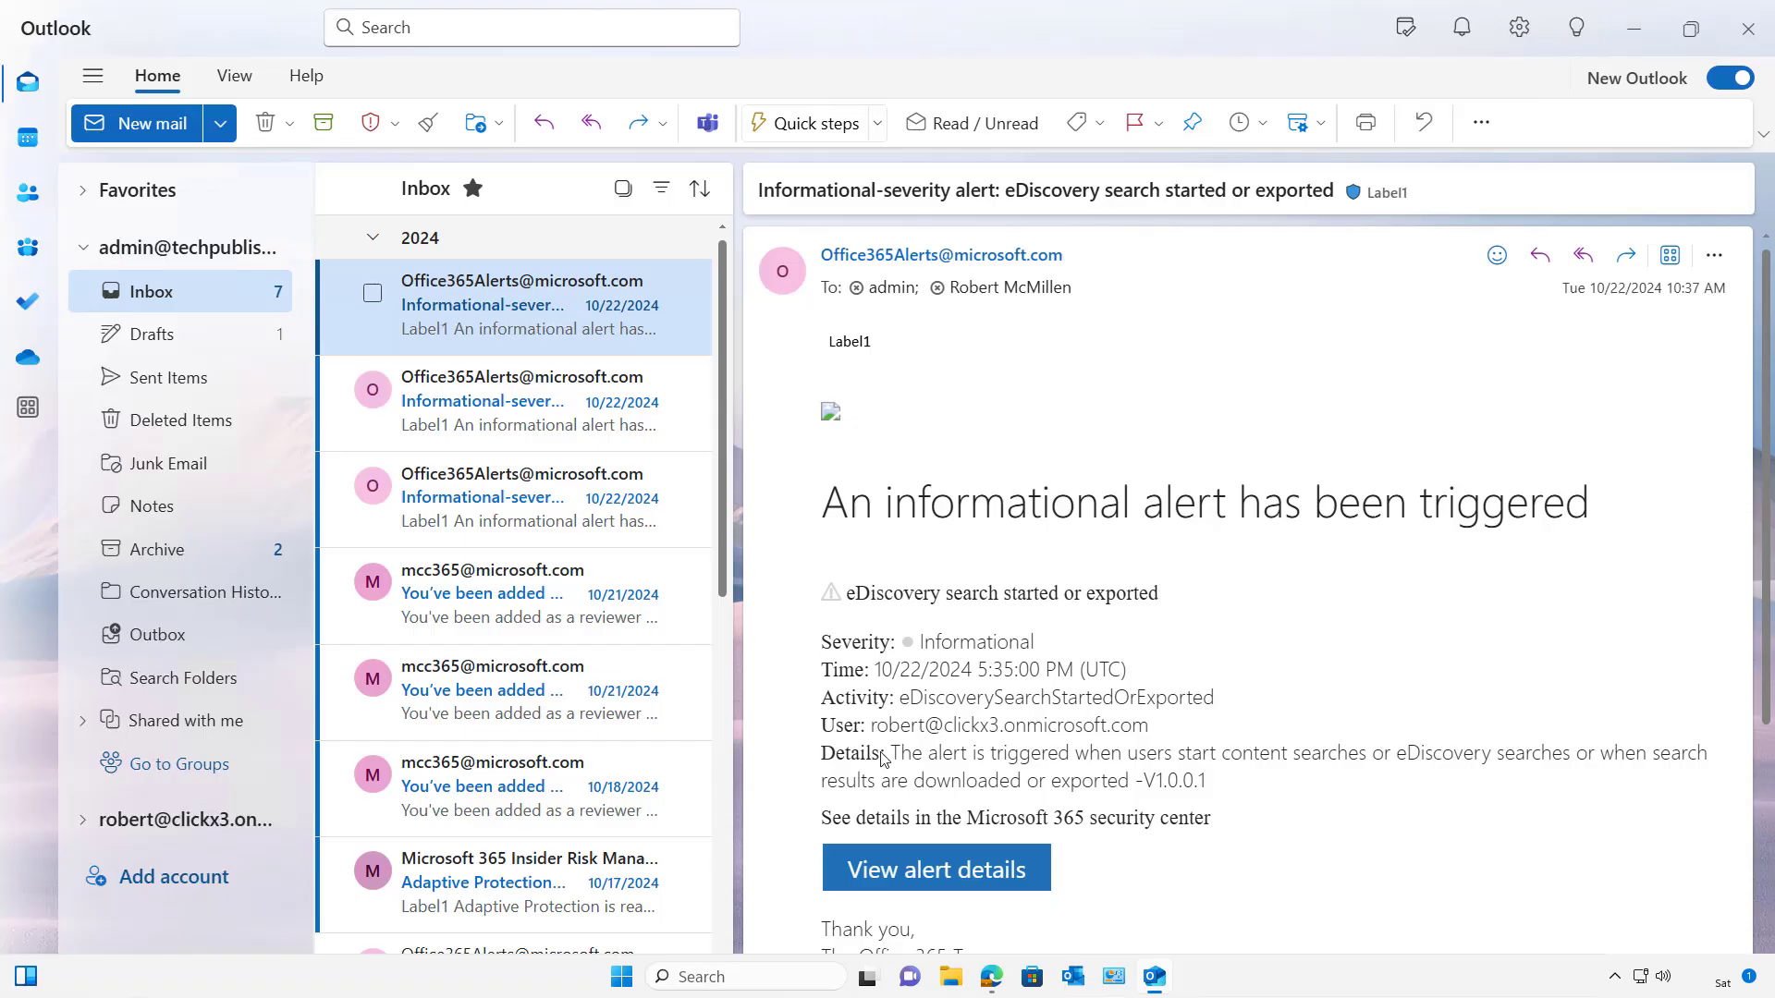
click(1519, 28)
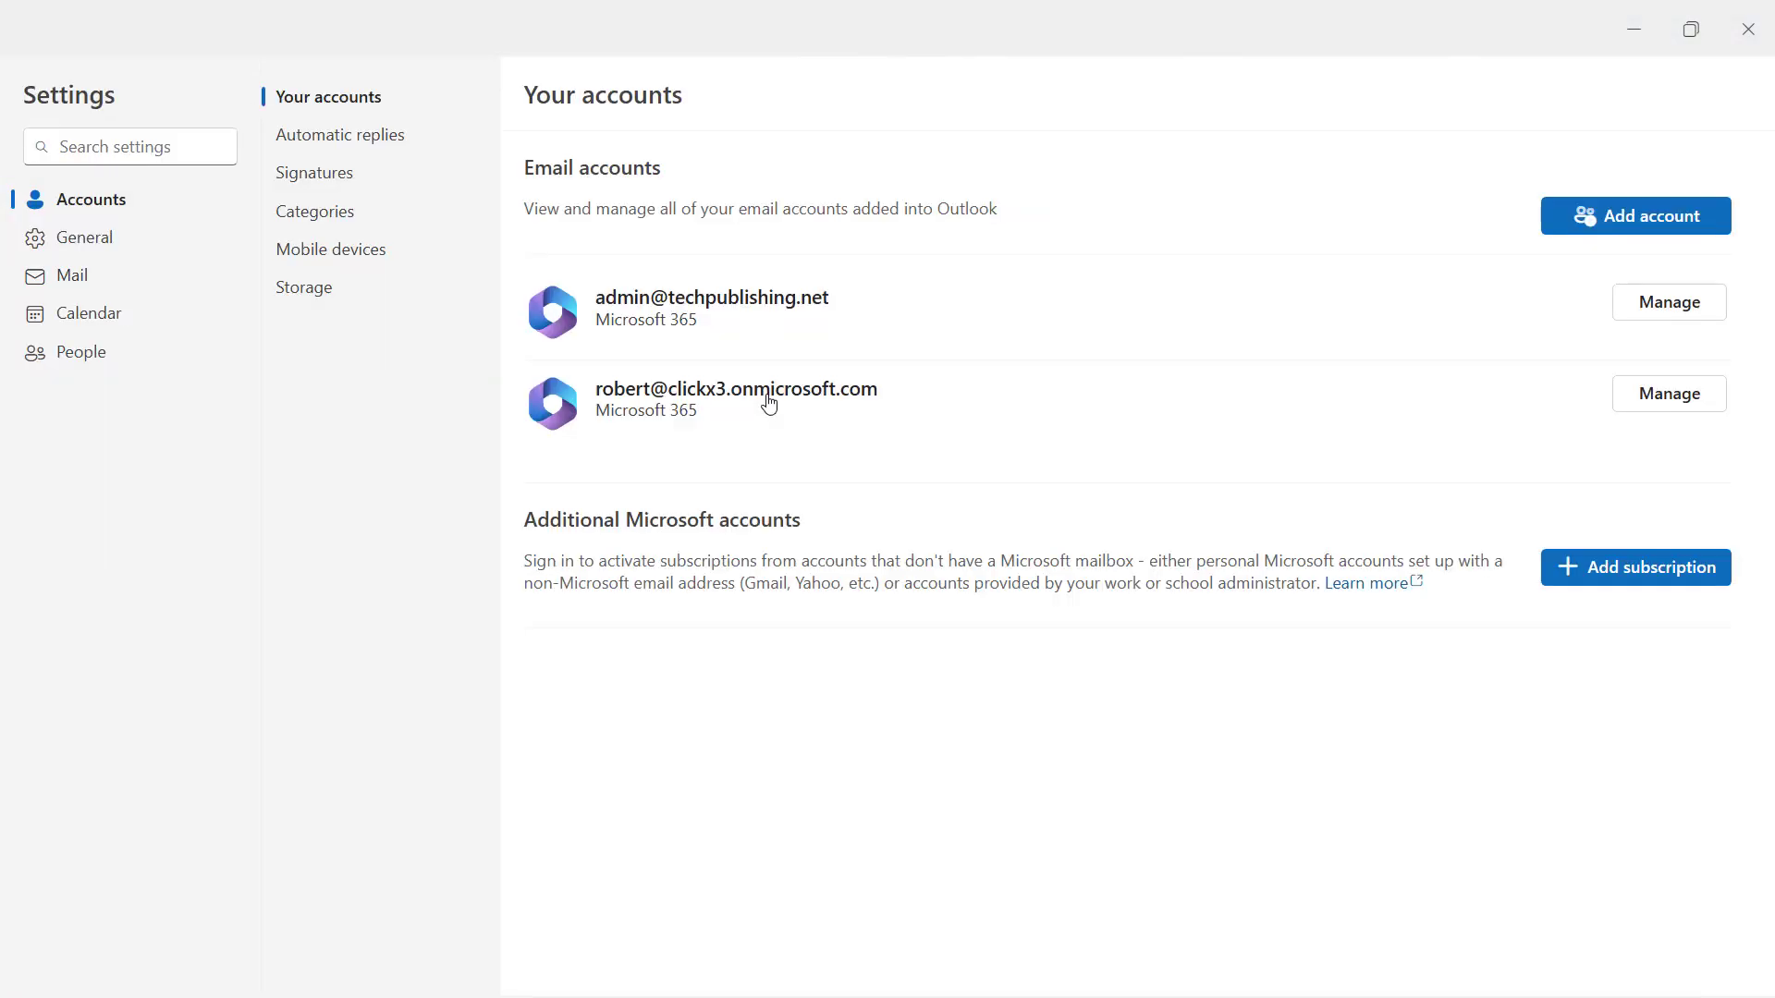
click(102, 243)
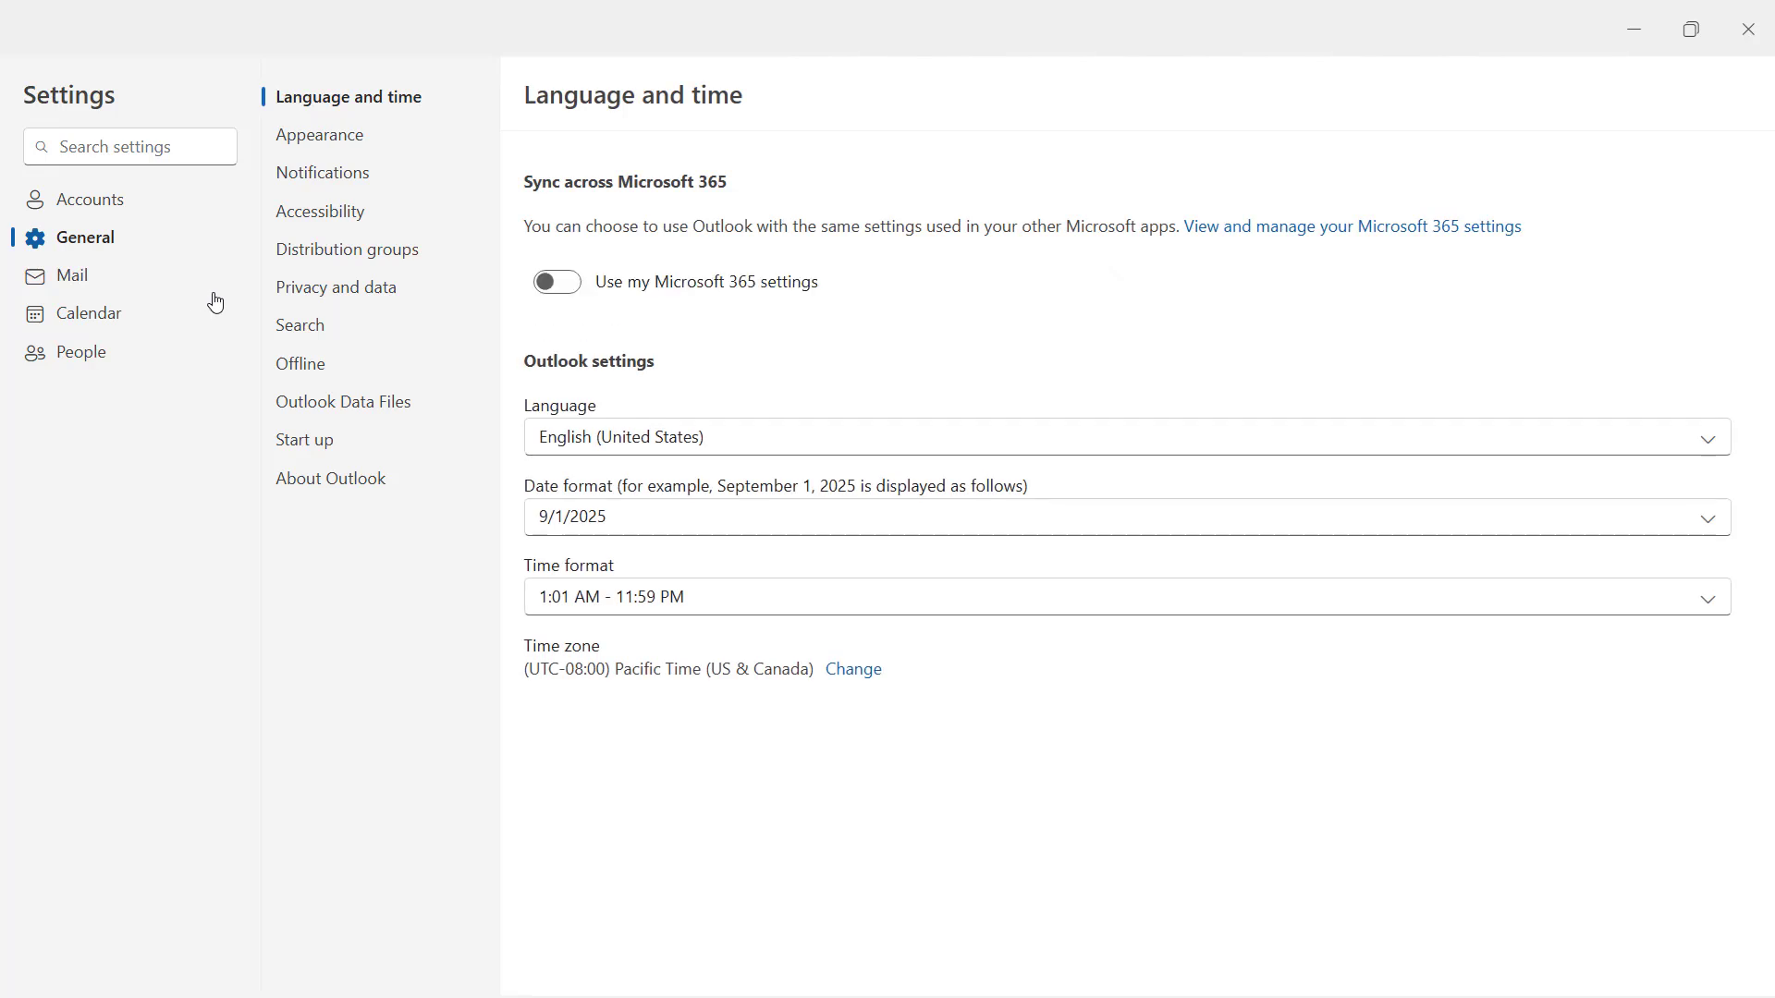
click(342, 406)
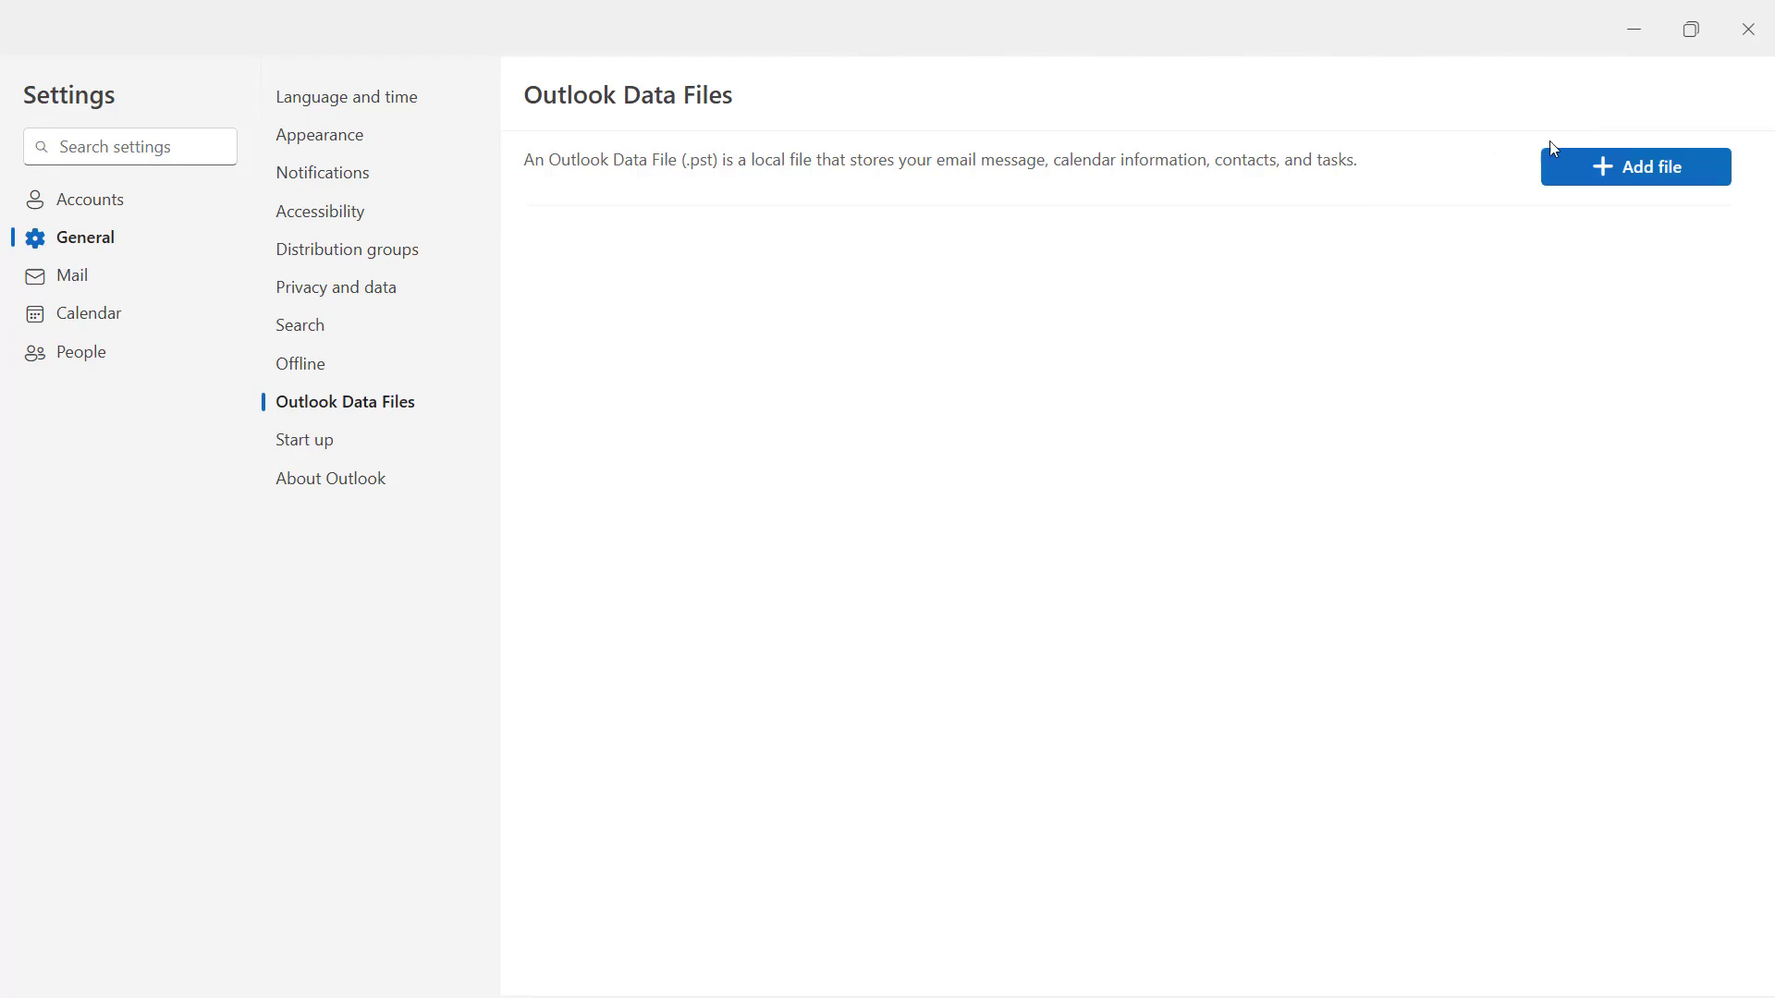
- Add backup.pst from the Desktop as an Outlook Data File
click(1600, 165)
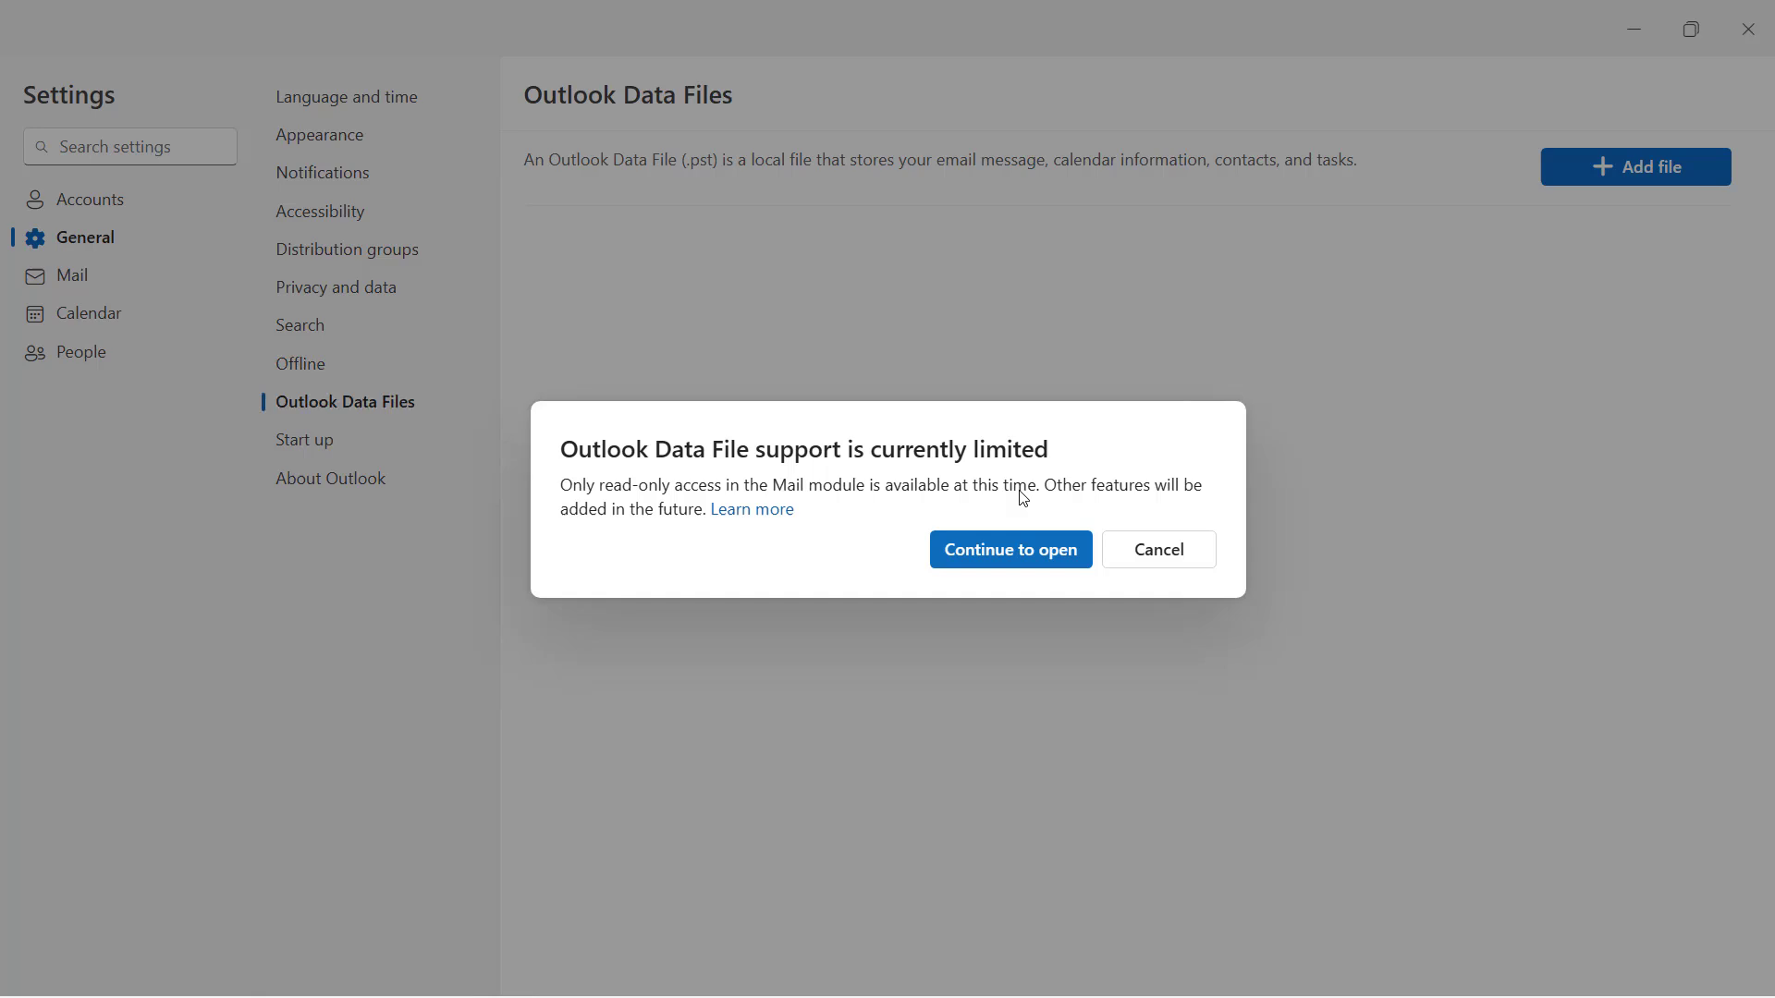
click(998, 551)
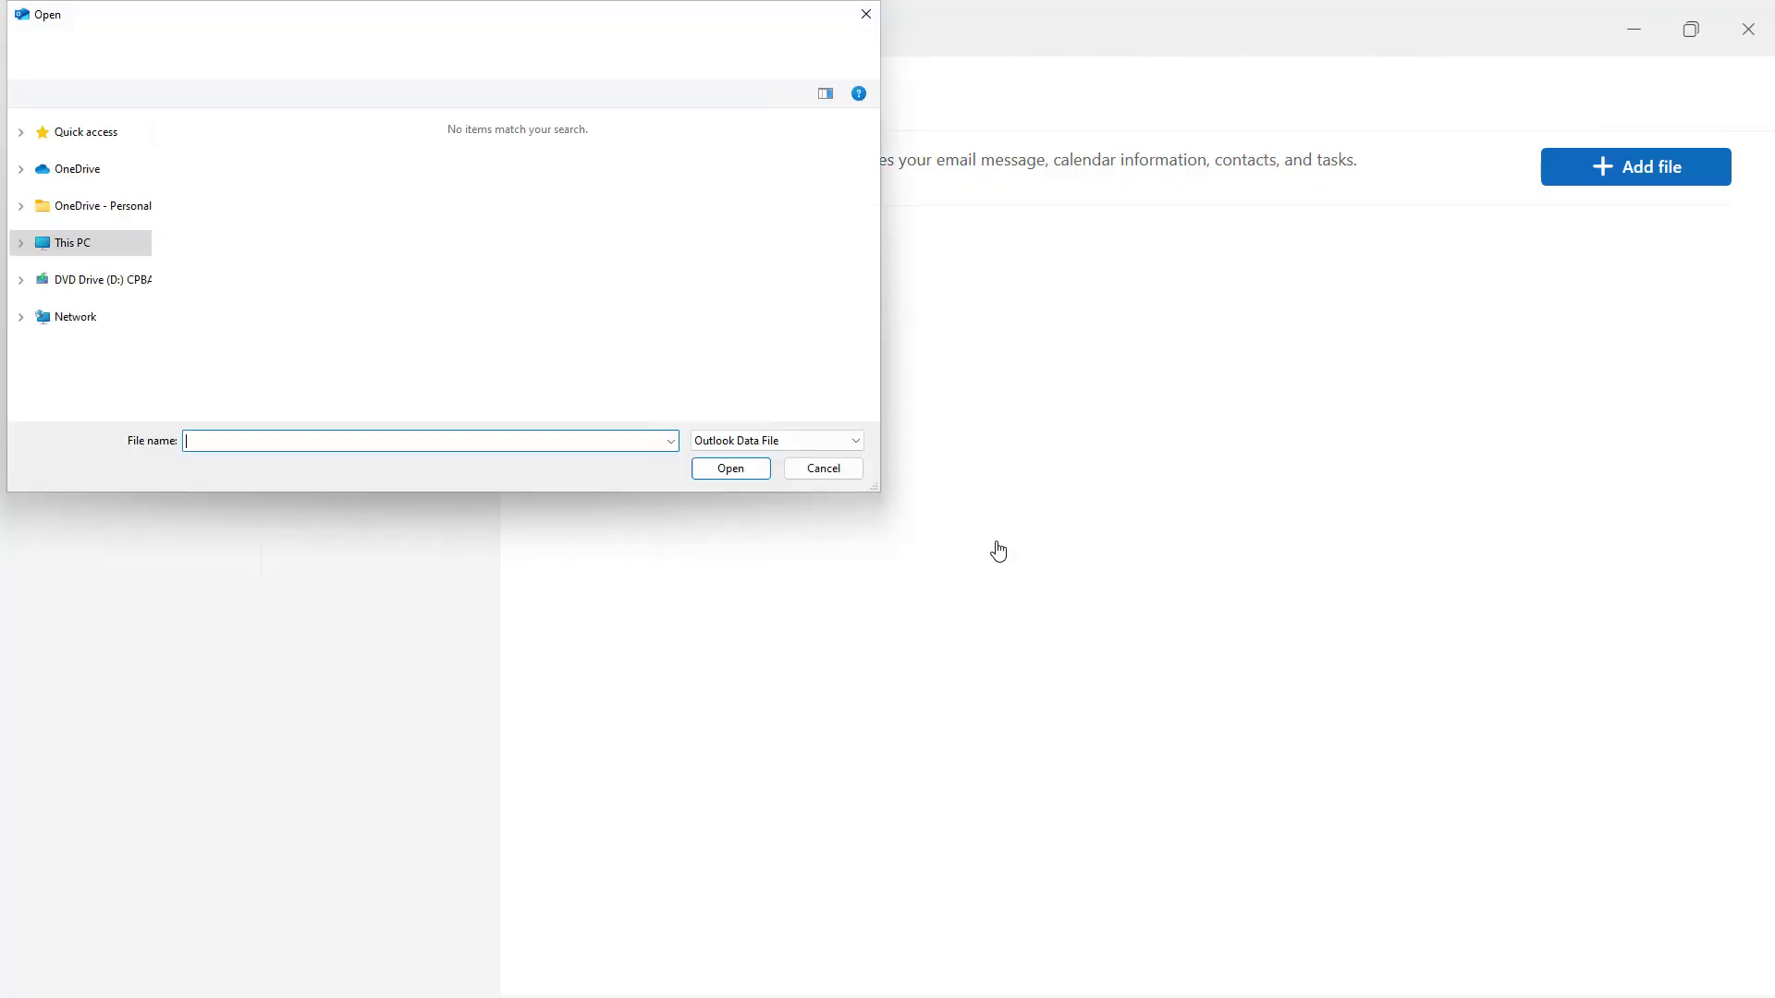
scroll(91, 139, up, 2)
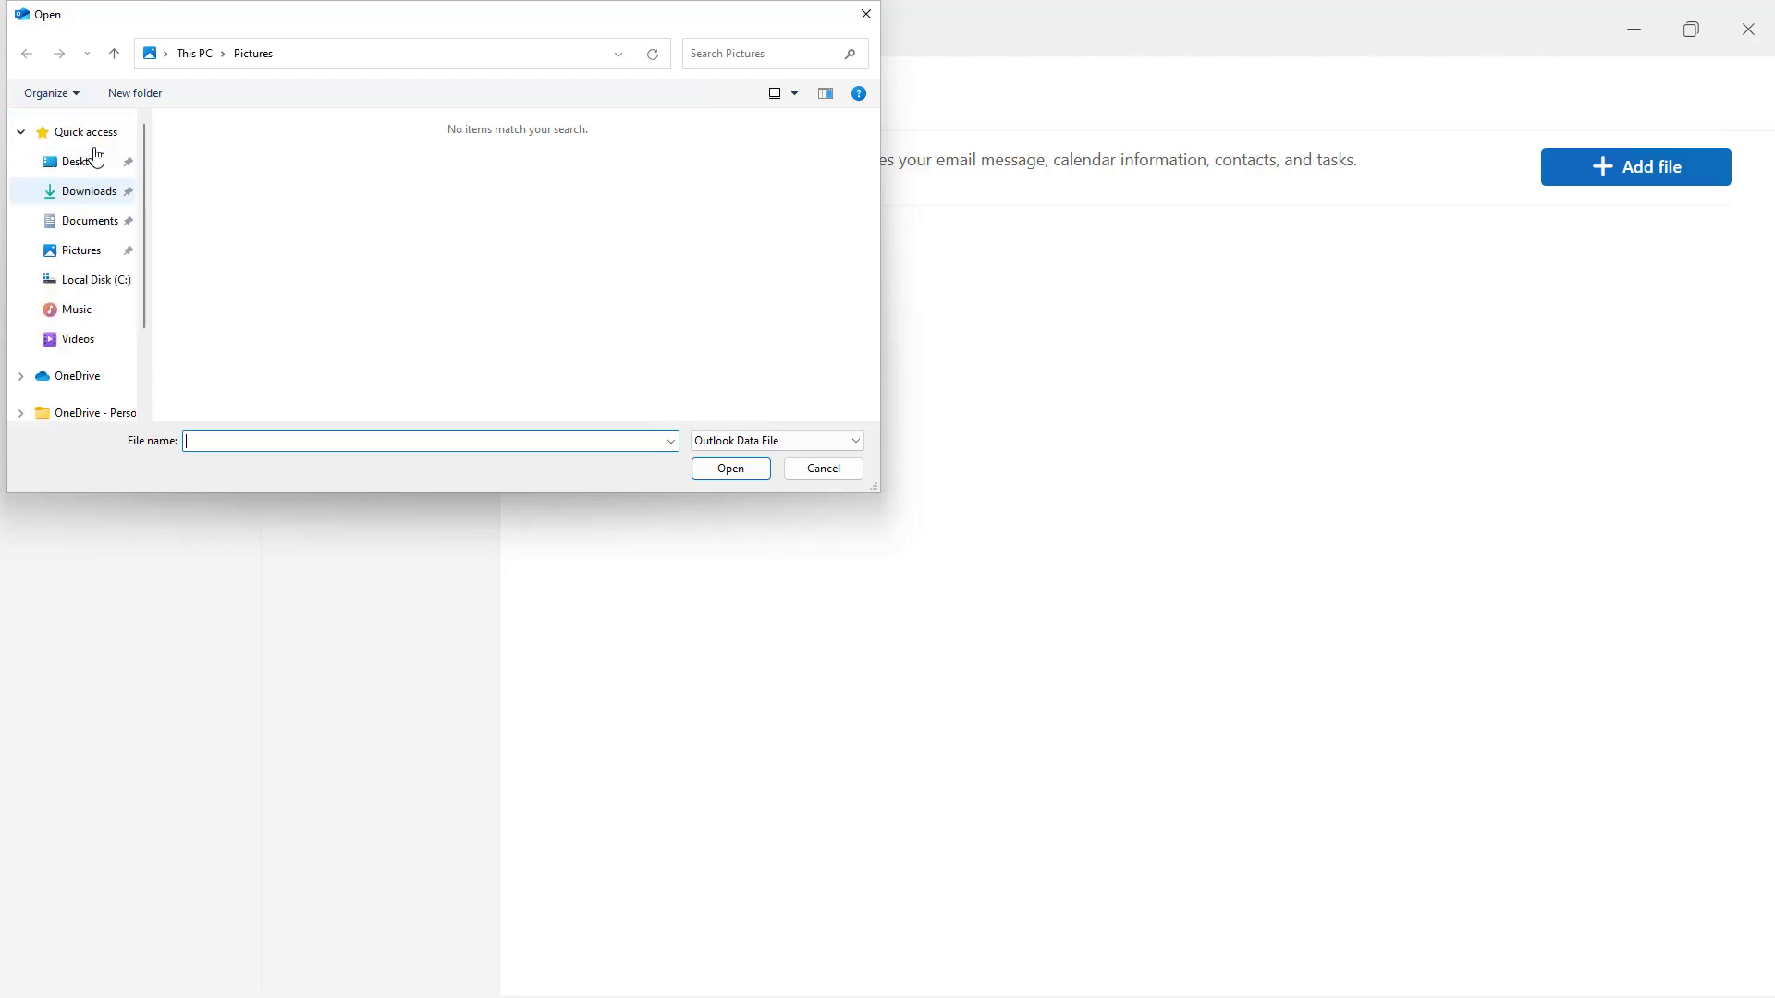
click(91, 161)
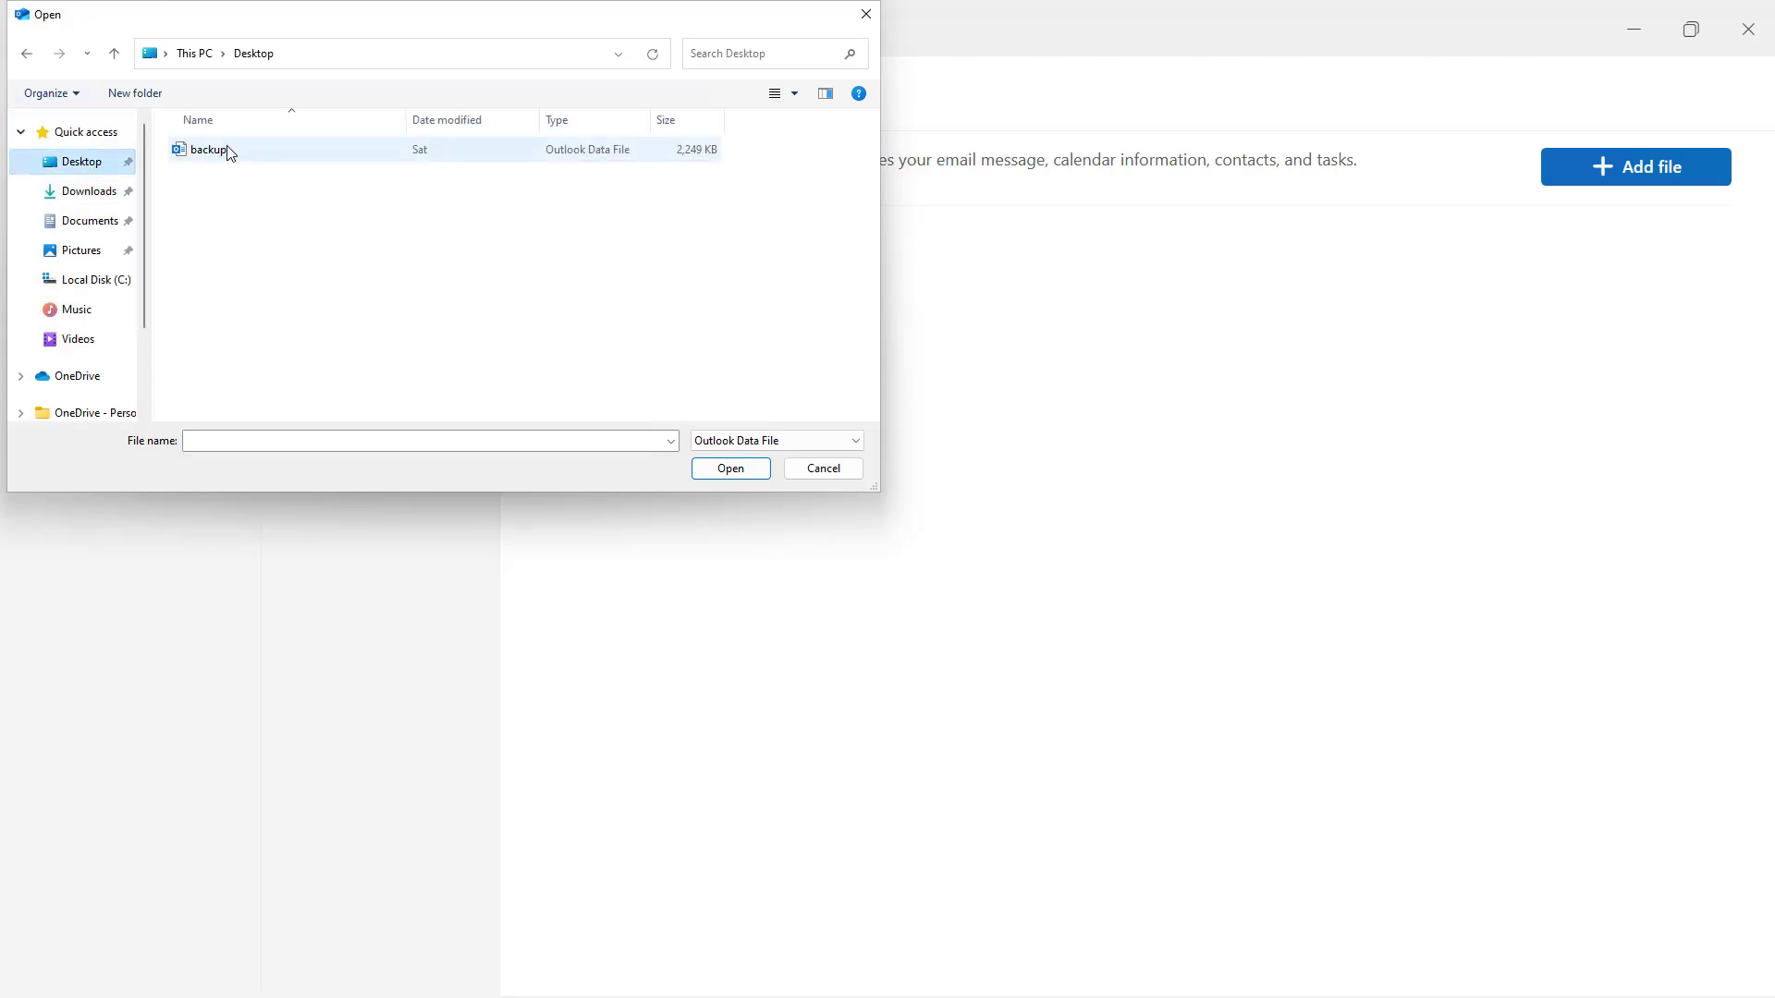
double_click(231, 150)
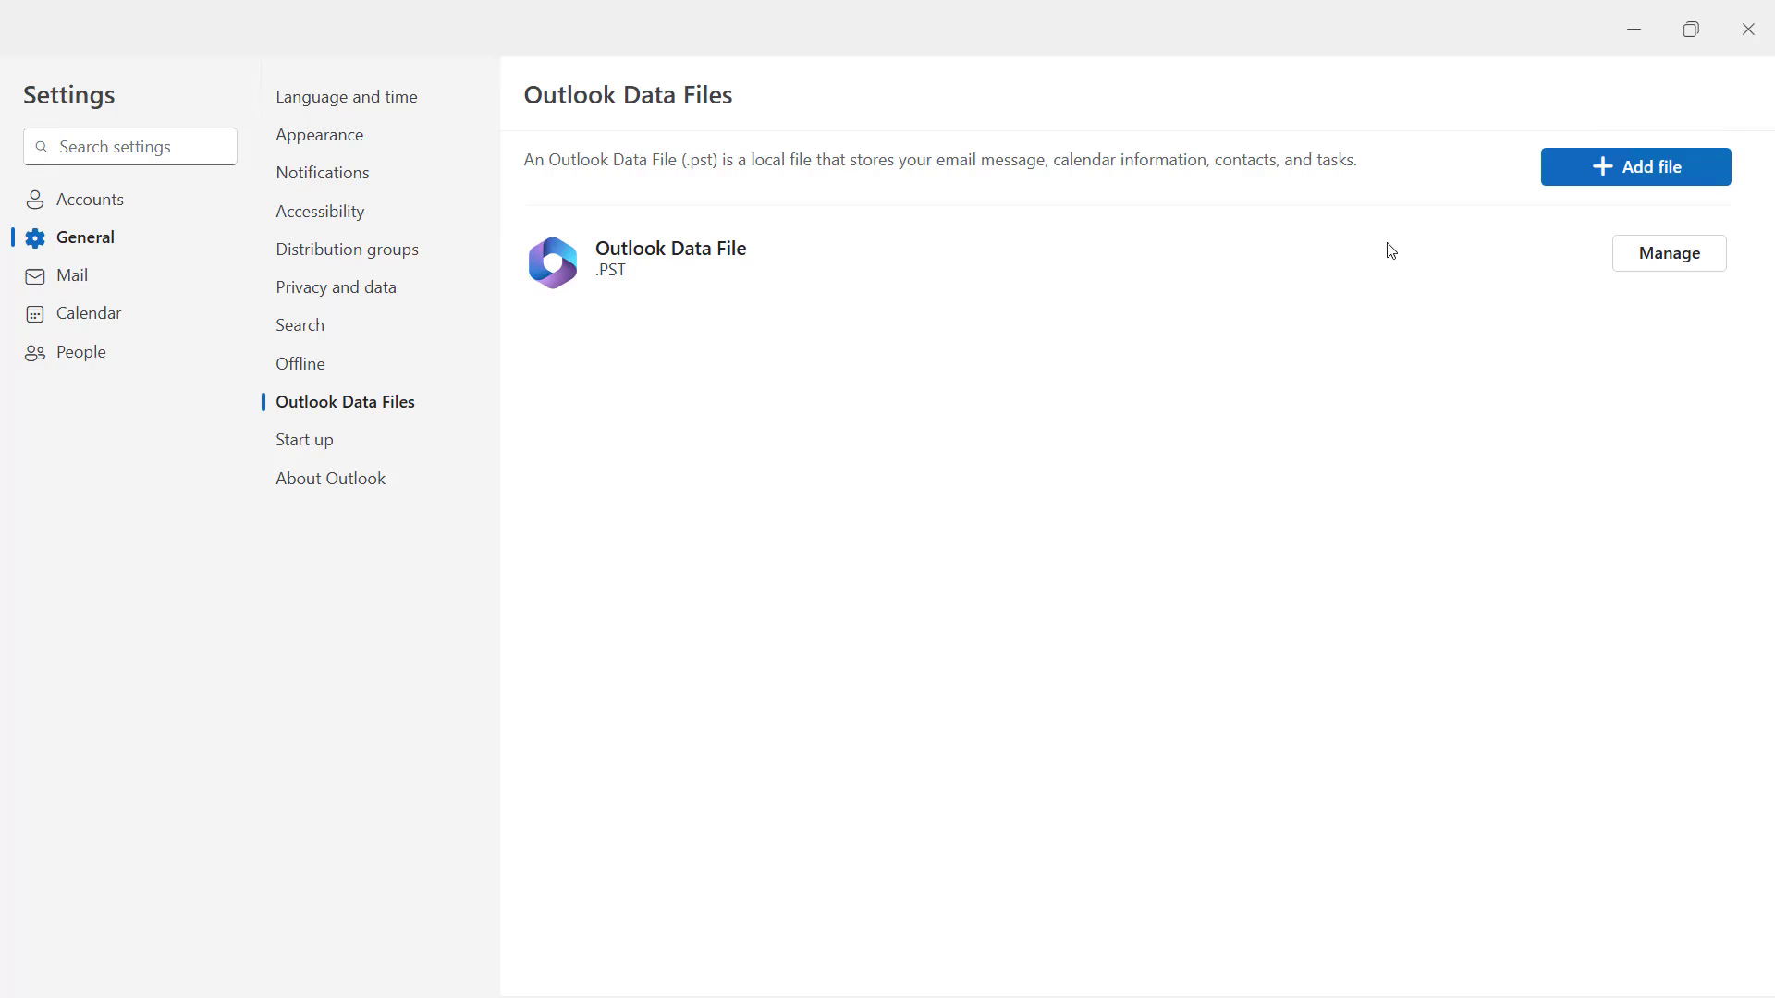
- Check that the Outlook Data File's path is Desktop\backup.pst, then close settings
click(1670, 251)
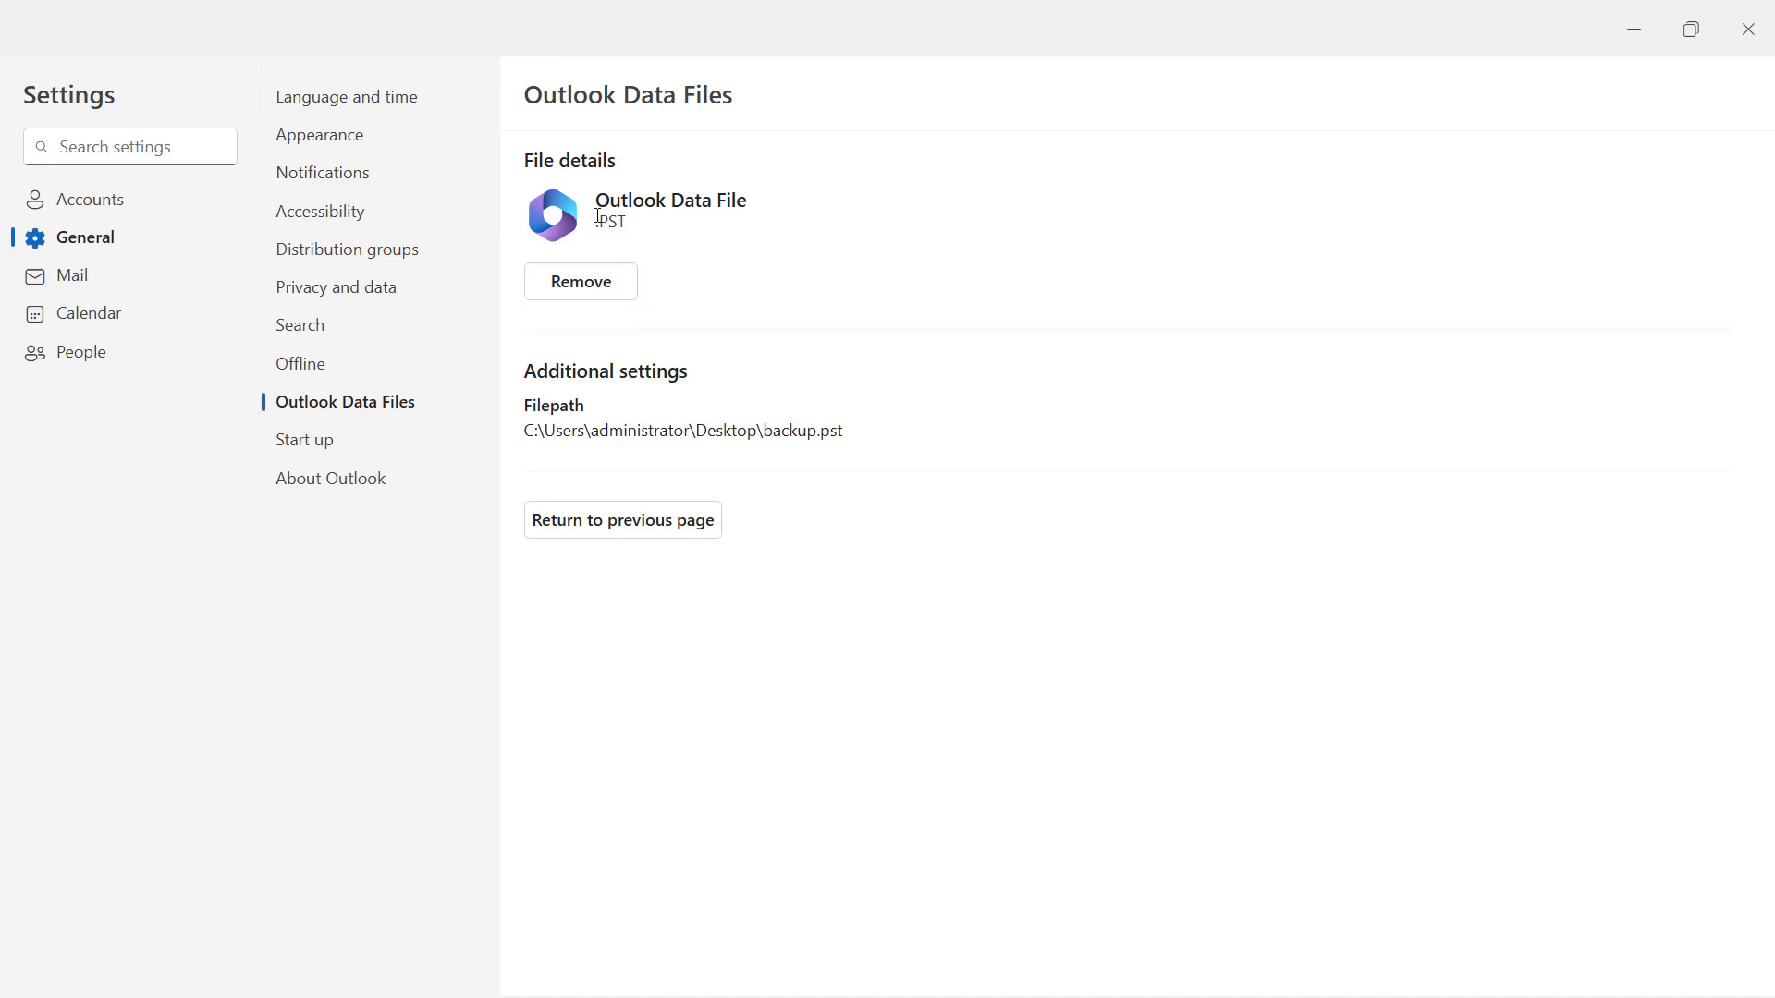
click(1746, 29)
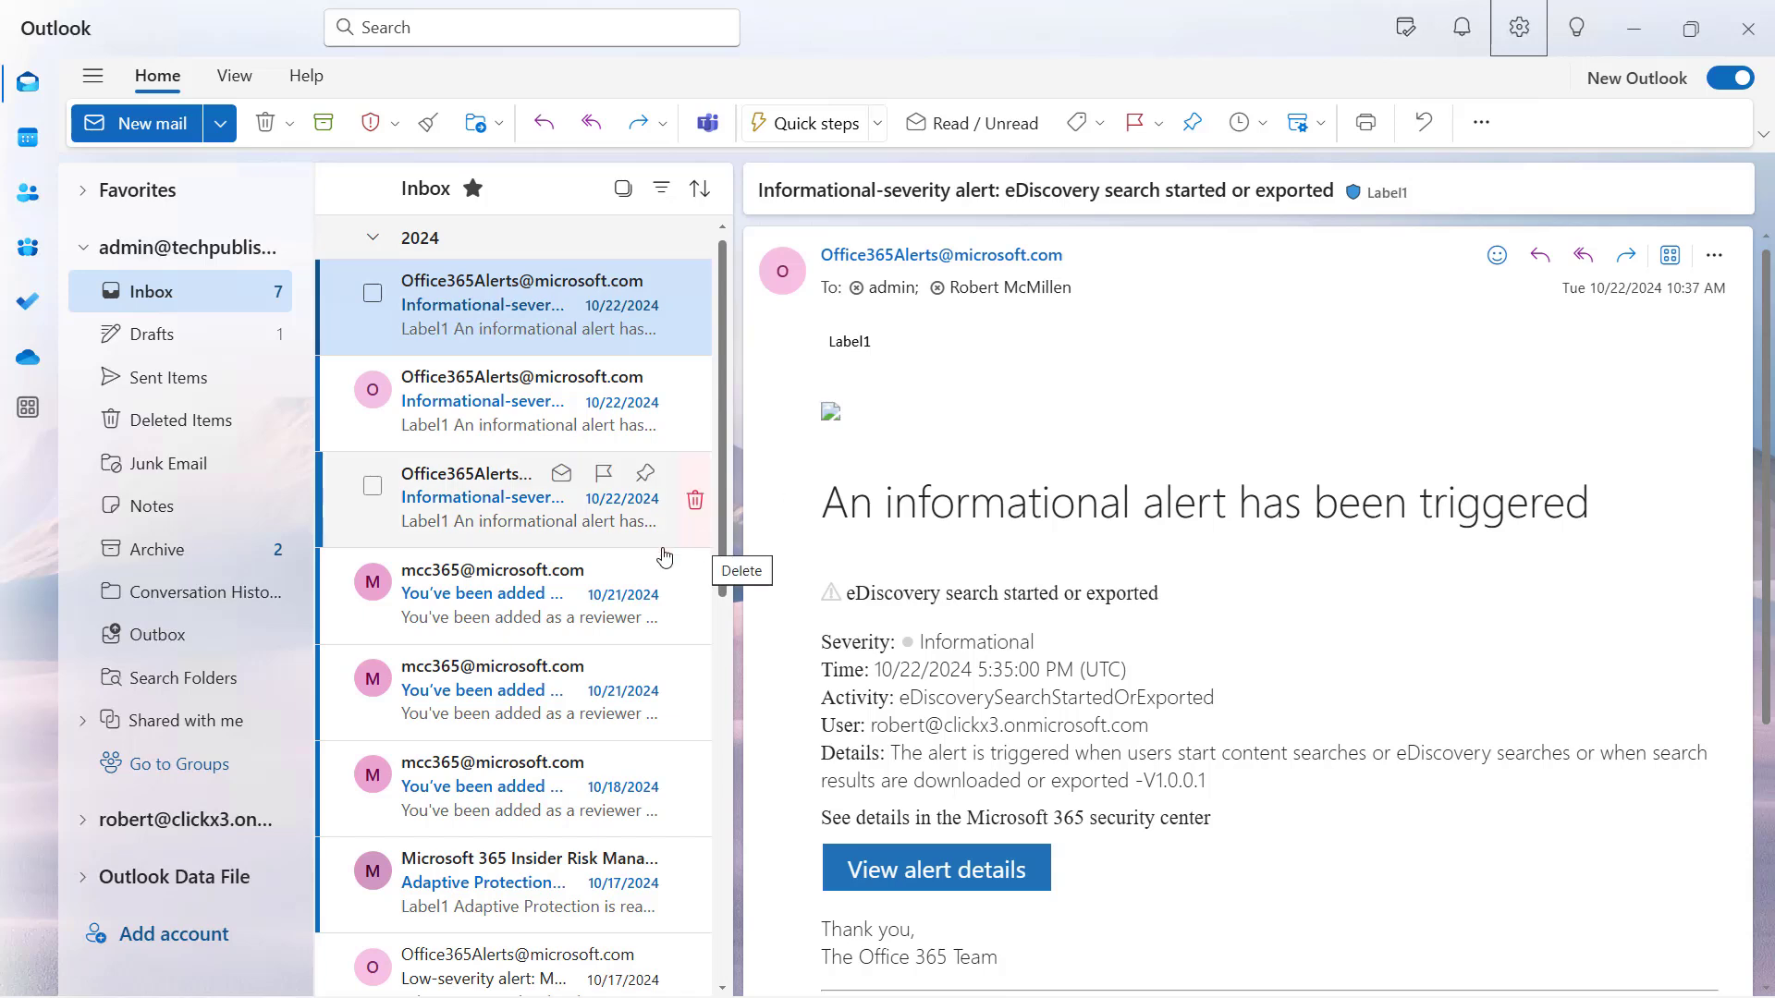
- Expand Outlook Data File in the folder pane and open its Archive folder
key(Escape)
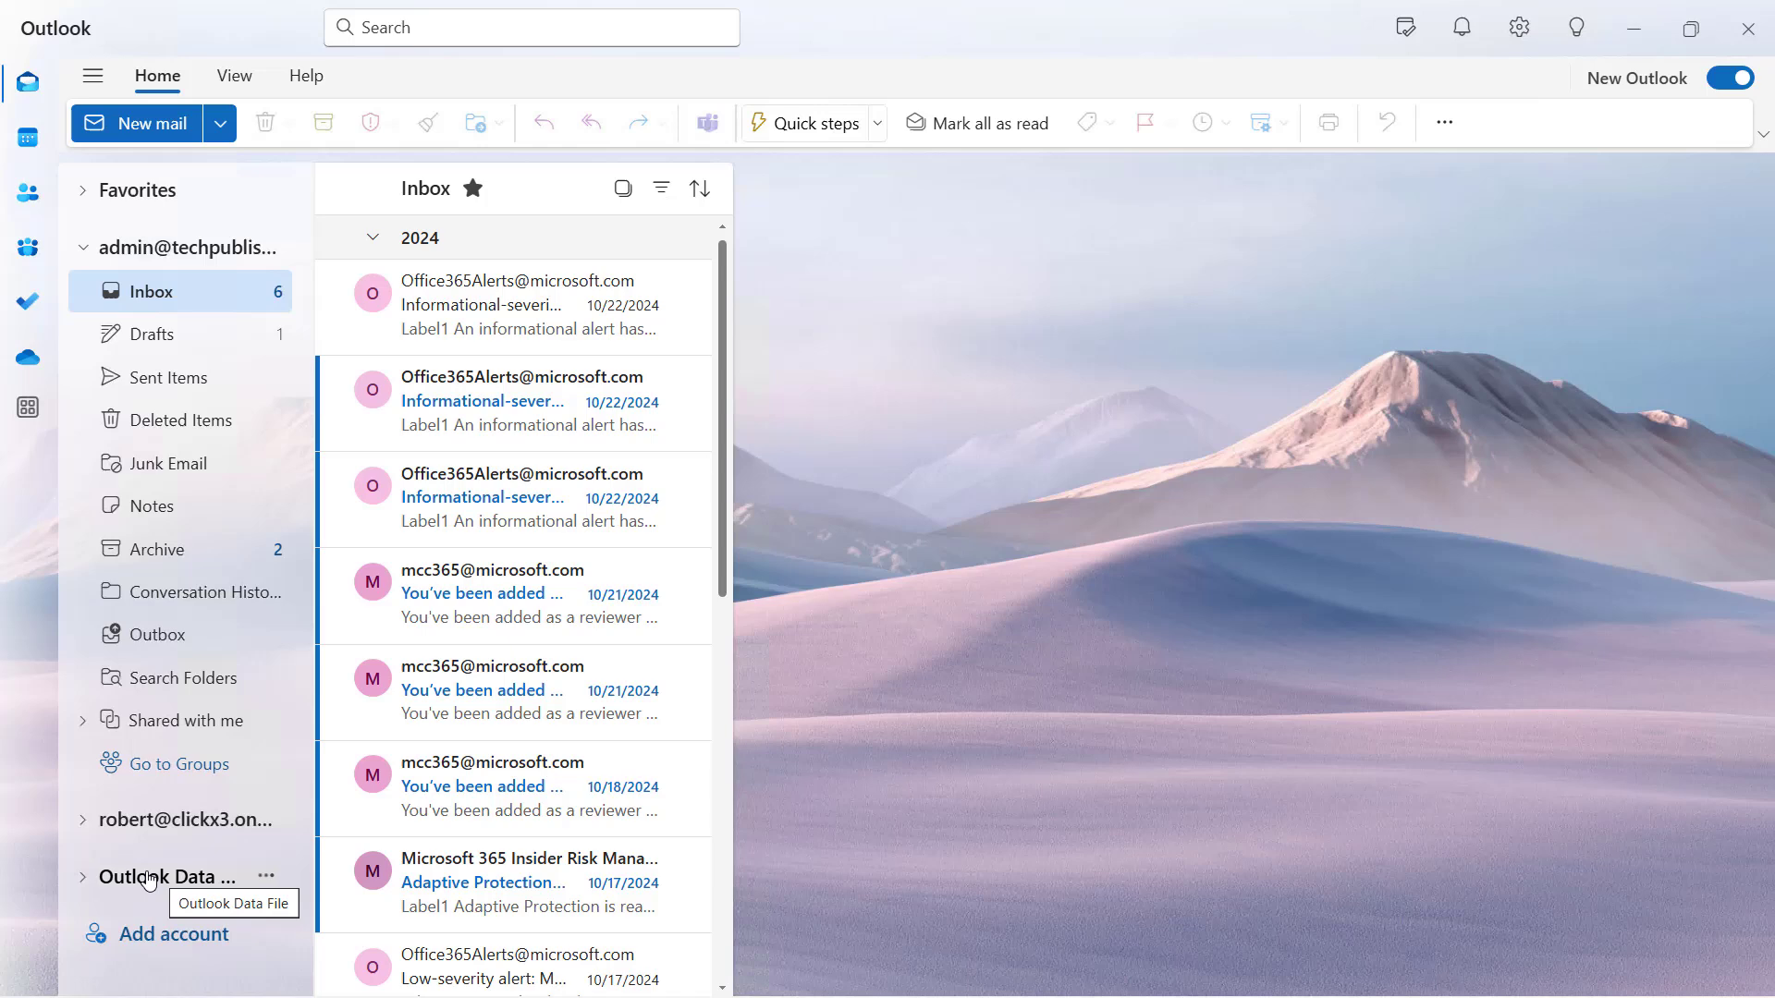
click(149, 879)
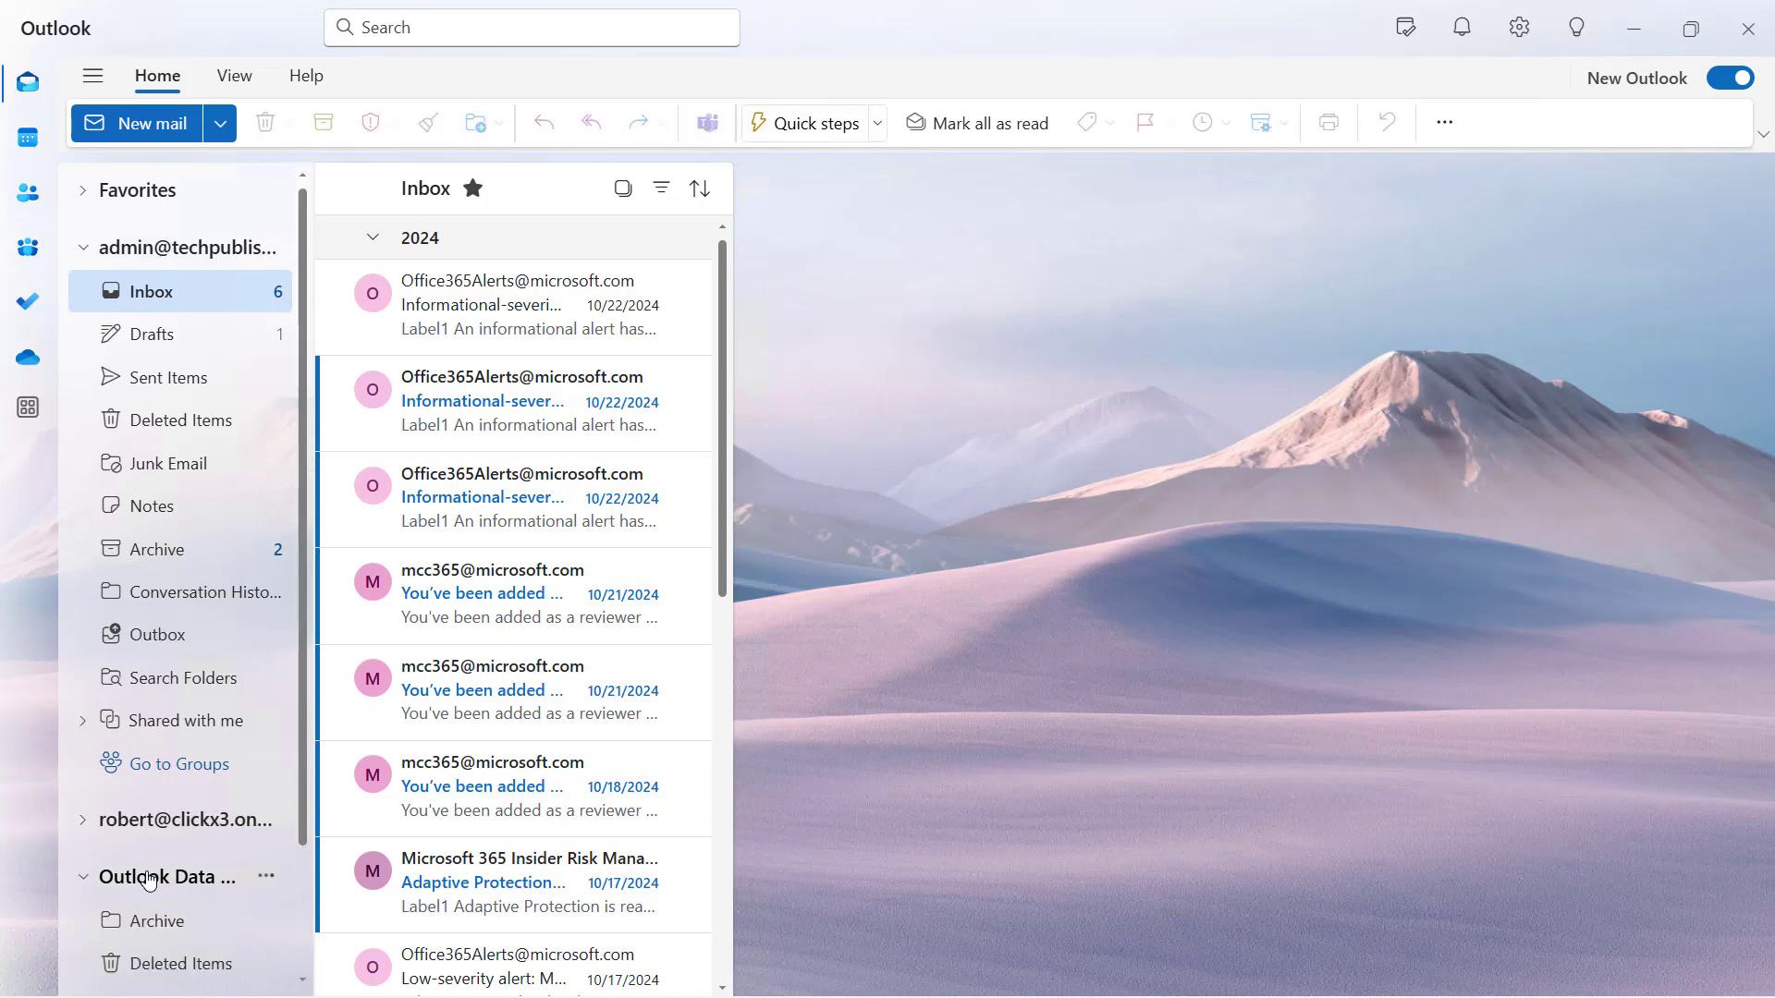
scroll(128, 882, down, 2)
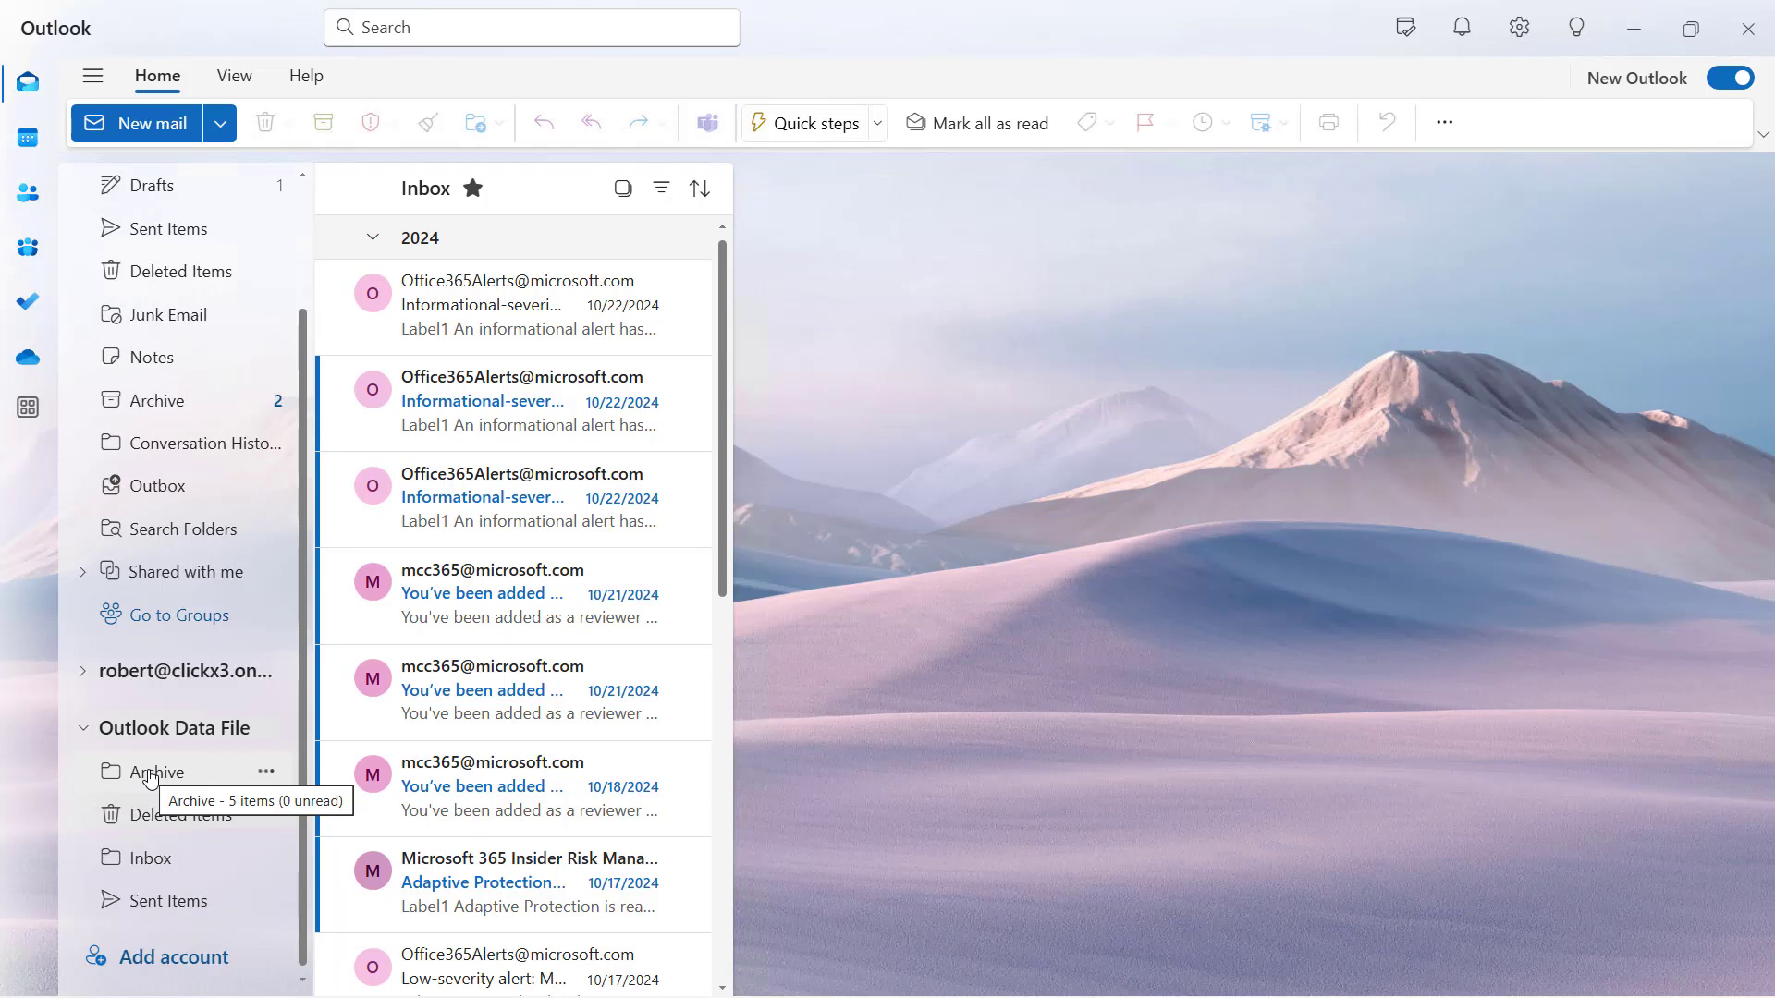
click(151, 776)
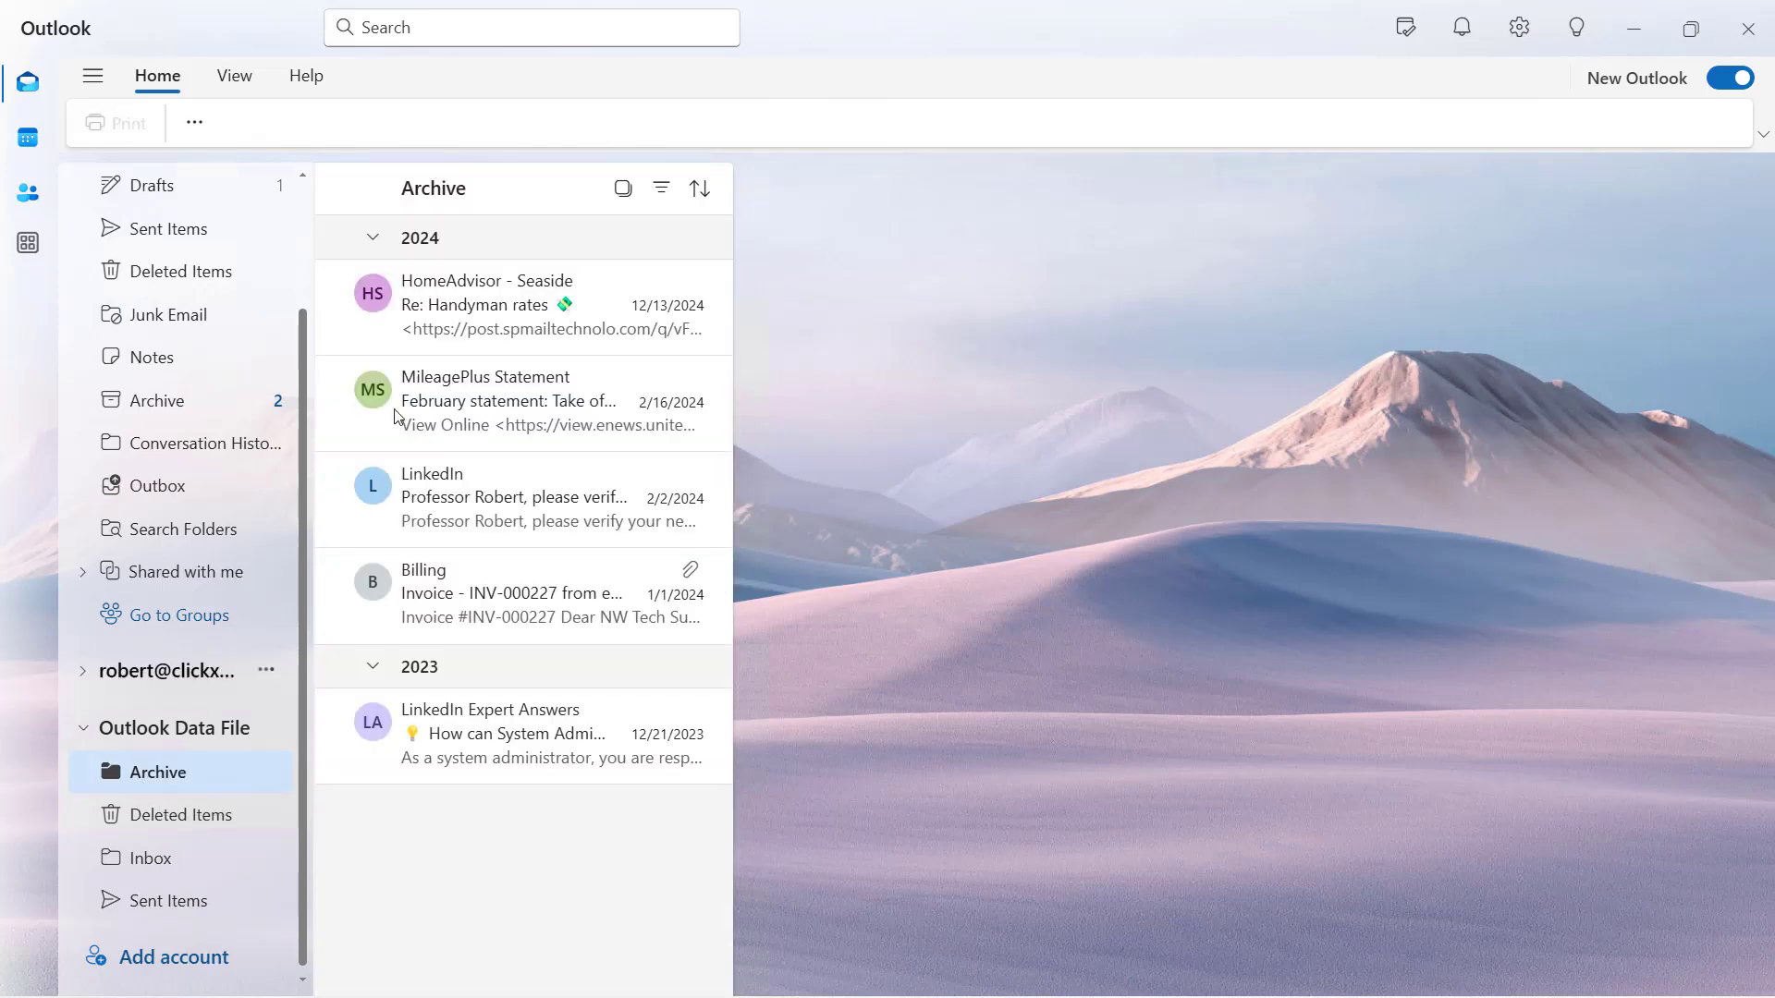